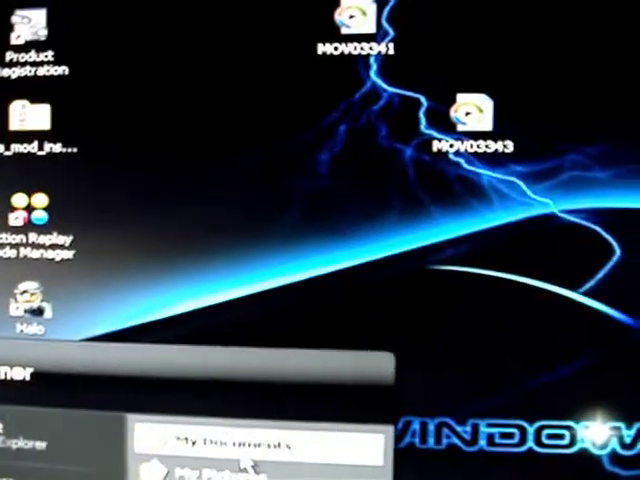
pyautogui.click(248, 445)
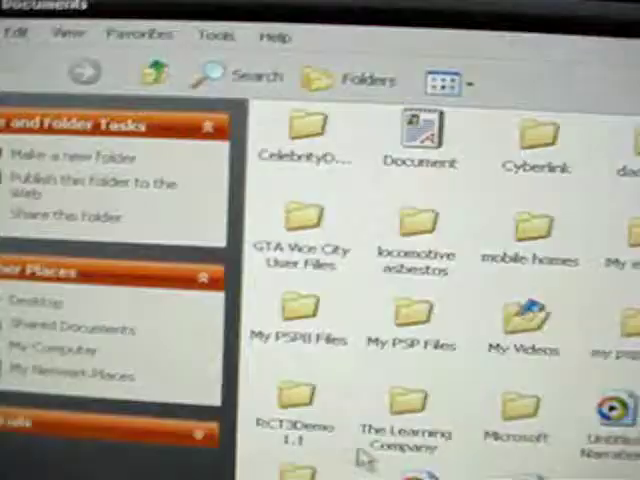